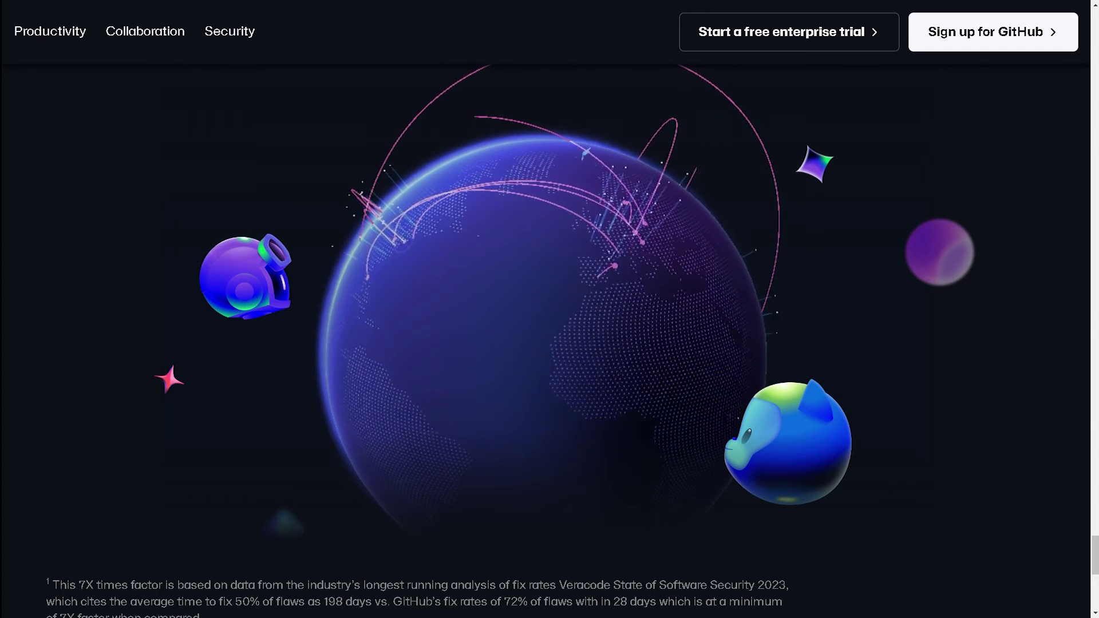
Step: Jump back to the top of the github.com marketing page
key("Home")
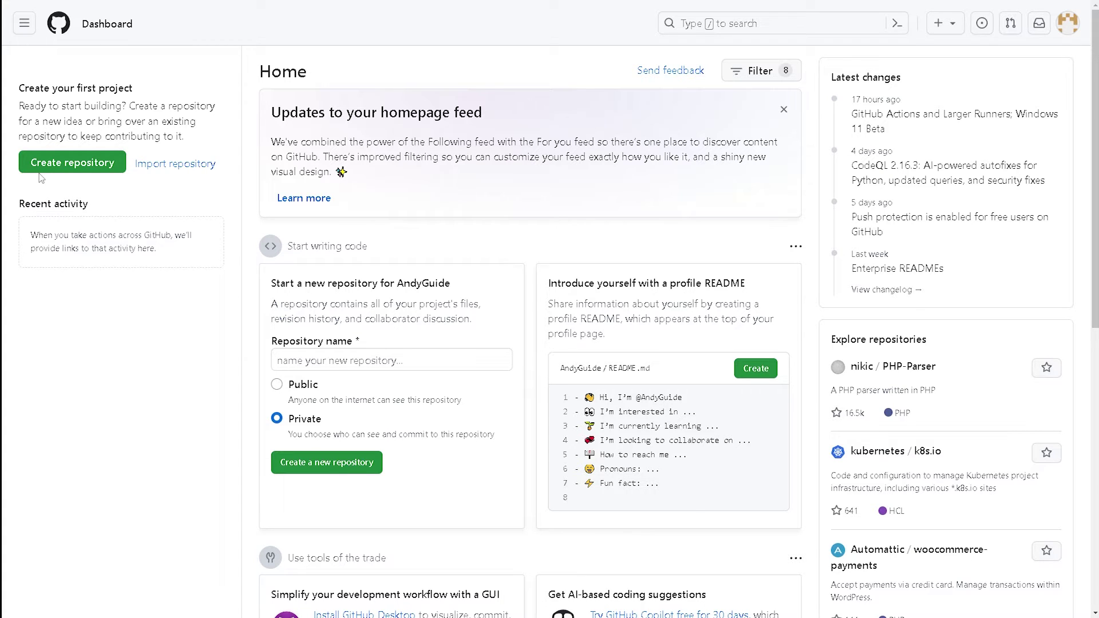
Step: Start a new repository, paste a name into Repository name, and delete its 'to github pages' ending
left_click(93, 168)
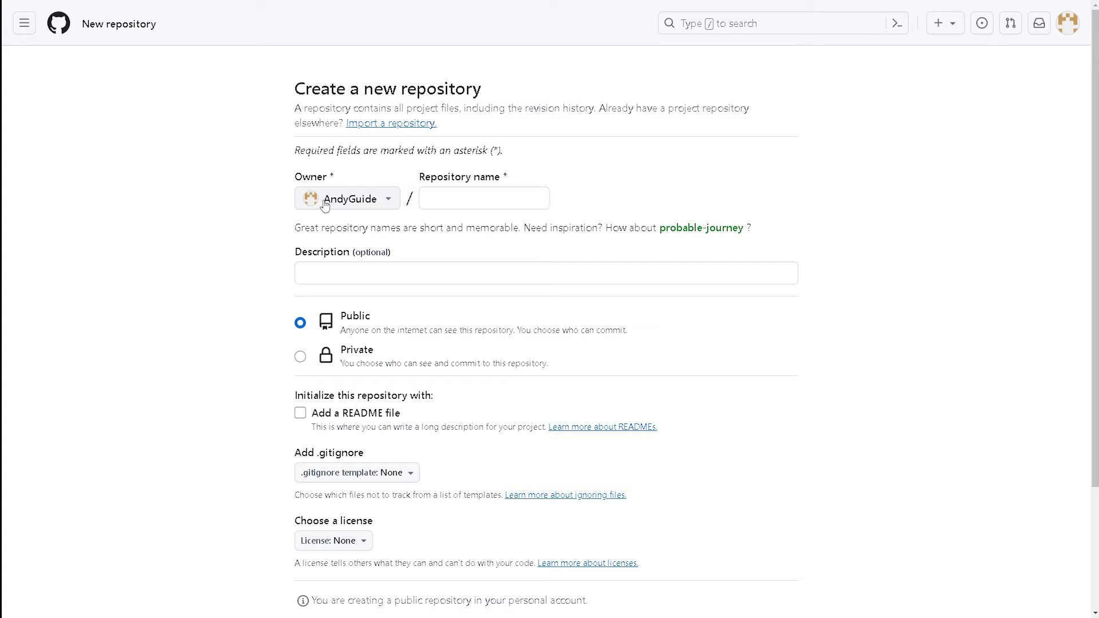
left_click(463, 203)
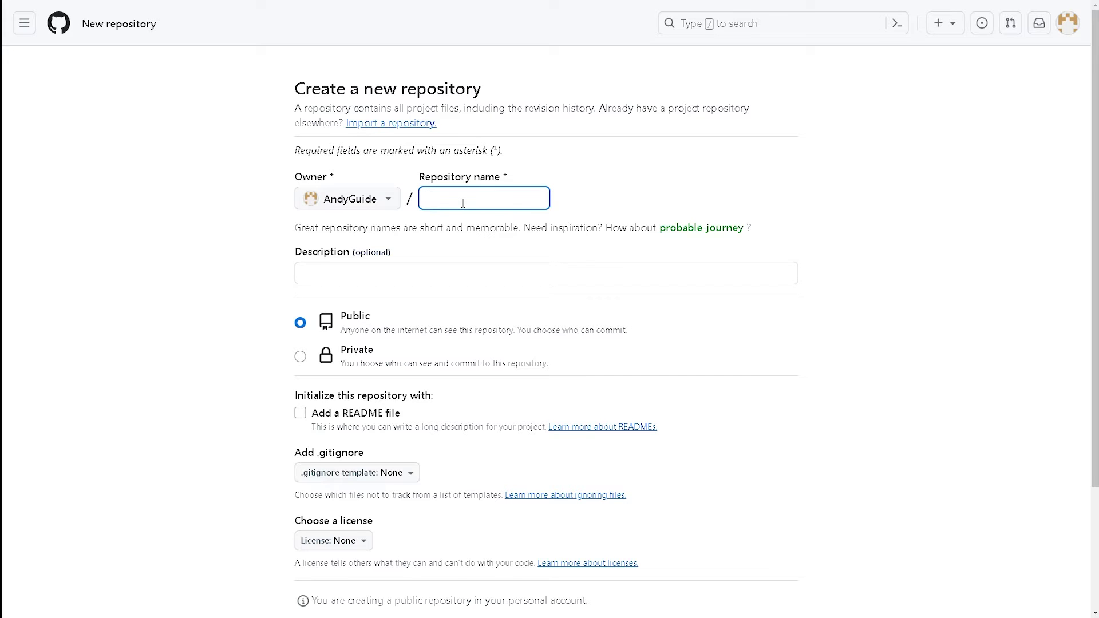
type("how to connect godaddy domain to github pages")
left_click_drag(467, 199, 620, 213)
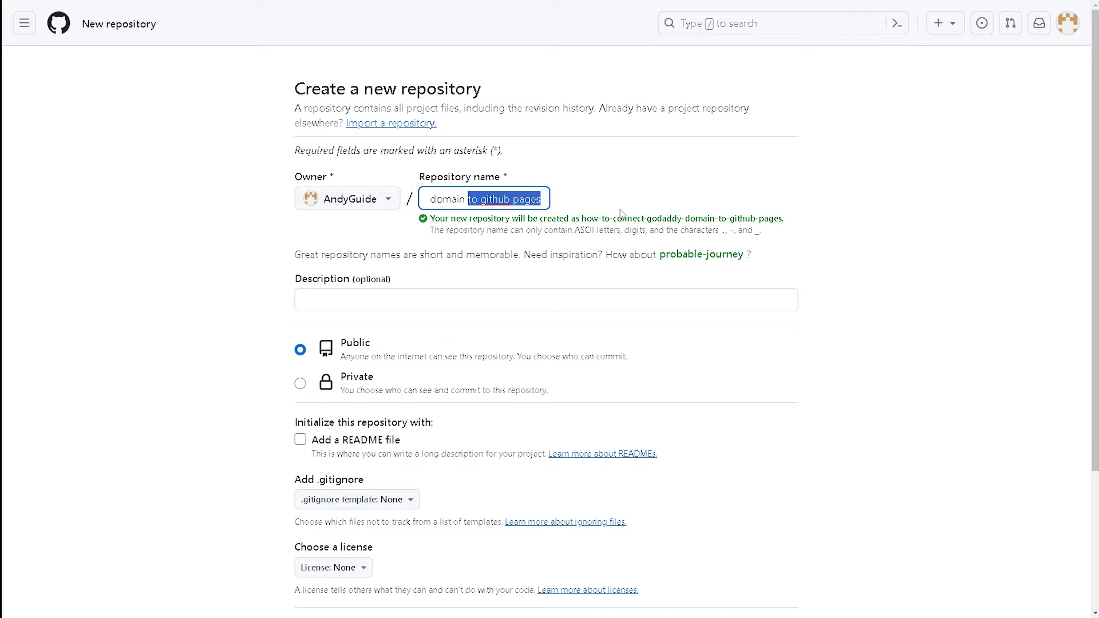
key("BackSpace")
Step: Erase the rest of the repository name so the field is blank, then scroll to Create repository
left_click_drag(502, 200, 681, 213)
key("BackSpace")
key("BackSpace")
key("BackSpace")
key("BackSpace")
key("BackSpace")
key("BackSpace")
key("BackSpace")
key("BackSpace")
key("BackSpace")
key("BackSpace")
key("BackSpace")
key("BackSpace")
key("BackSpace")
key("BackSpace")
key("BackSpace")
key("BackSpace")
key("BackSpace")
key("BackSpace")
key("BackSpace")
key("BackSpace")
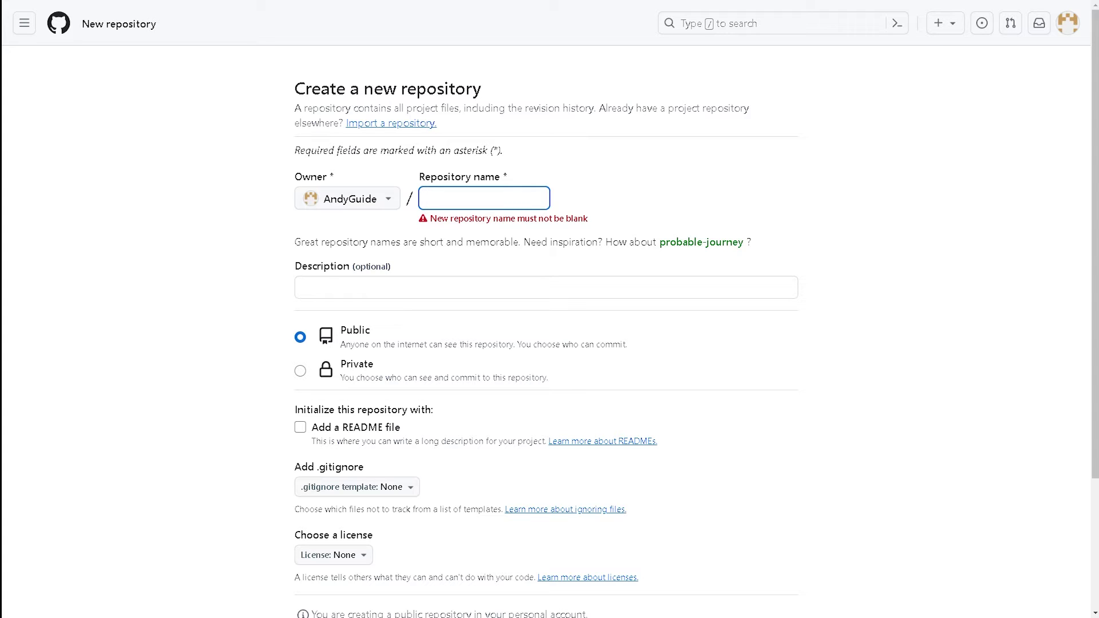
scroll(372, 355, "down", 2)
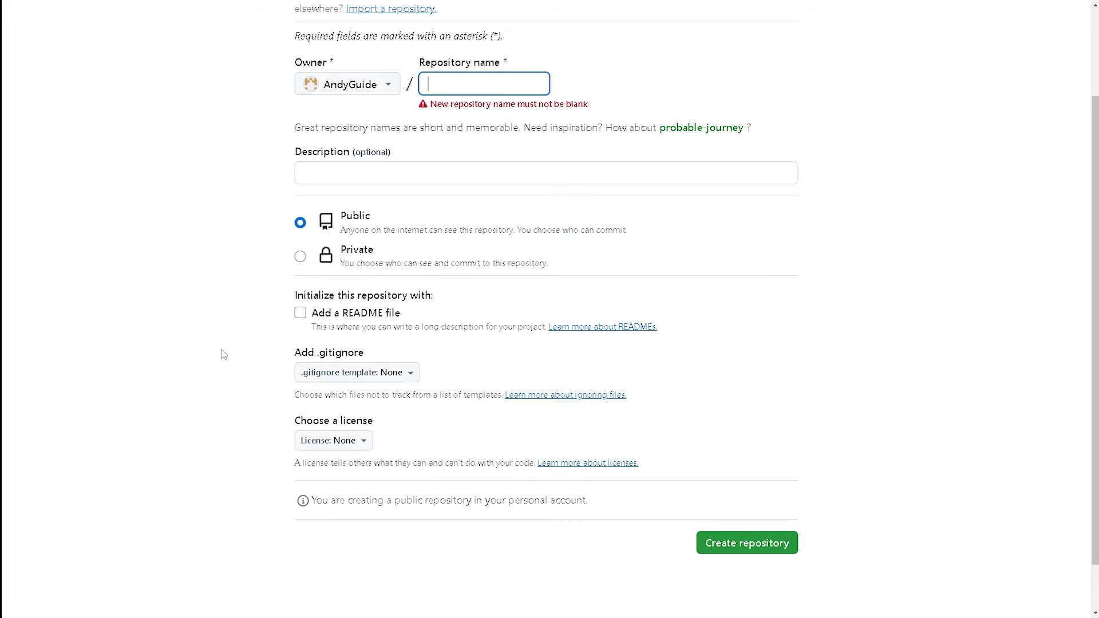
scroll(223, 355, "down", 1)
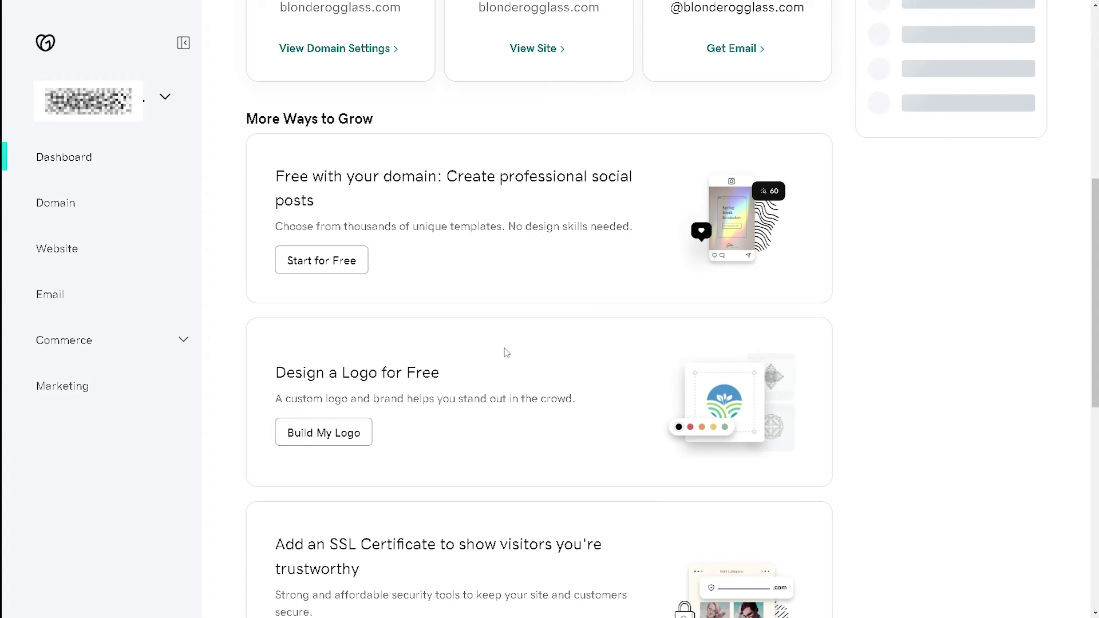
Step: Scroll the GoDaddy dashboard to Connect Your Domain and choose Connect My Site
scroll(535, 375, "down", 3)
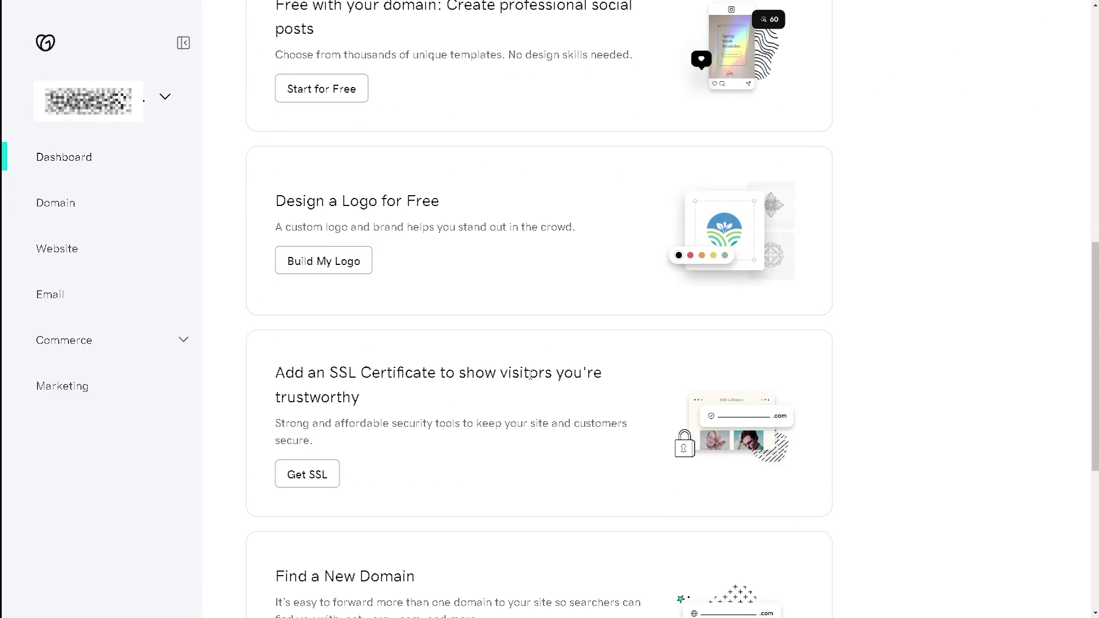
scroll(526, 399, "down", 6)
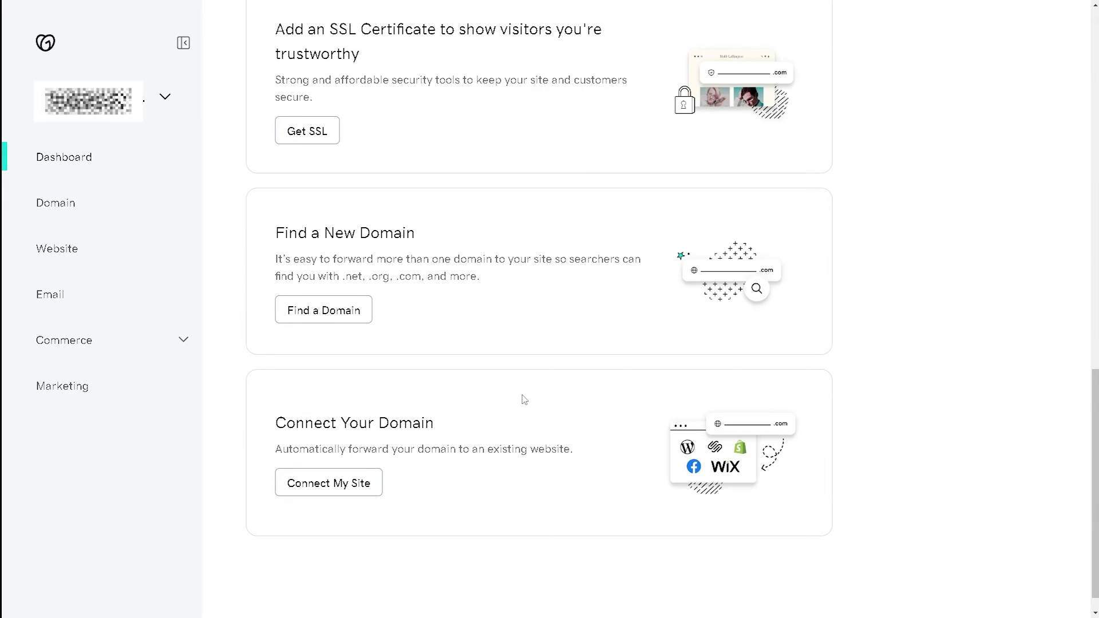
scroll(522, 399, "down", 1)
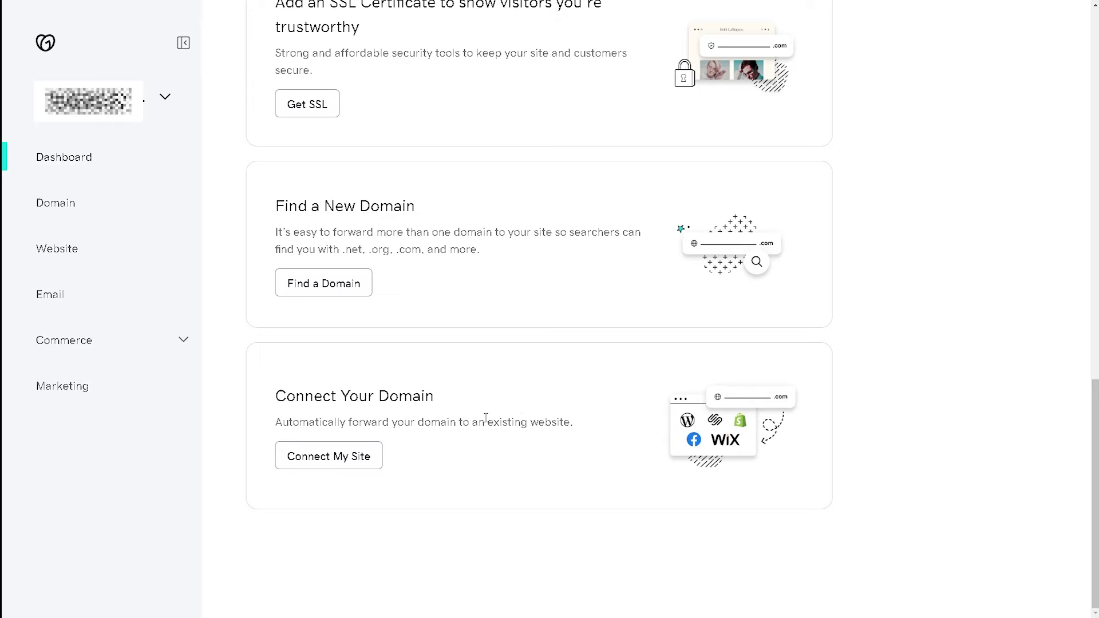
left_click(348, 462)
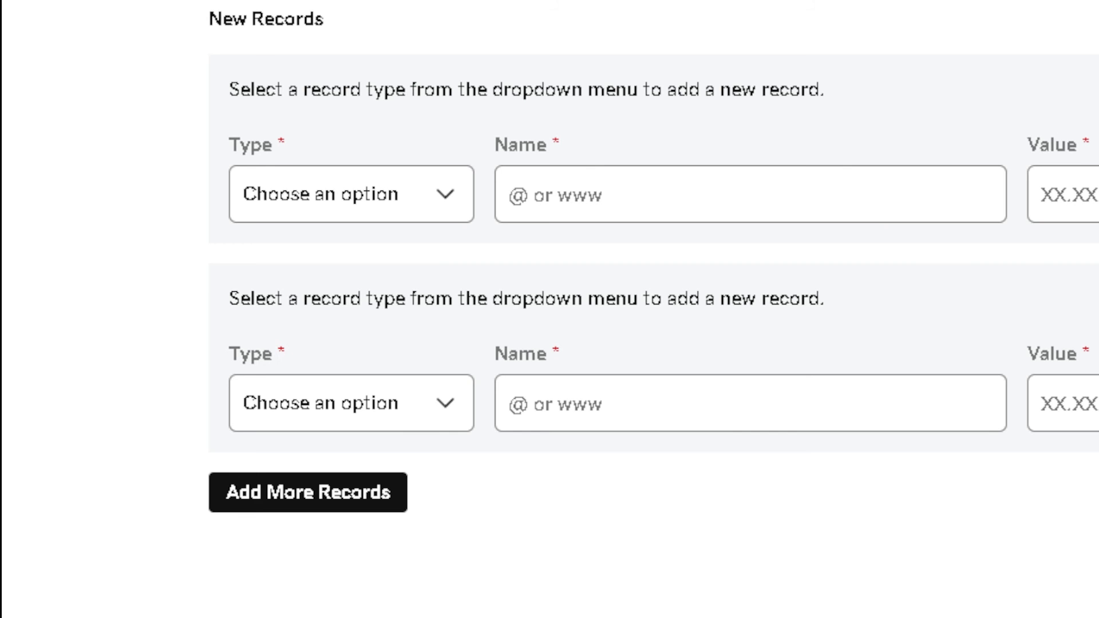
Step: Set the first new DNS record's type to CNAME and move from its Name to the Value field
left_click(350, 197)
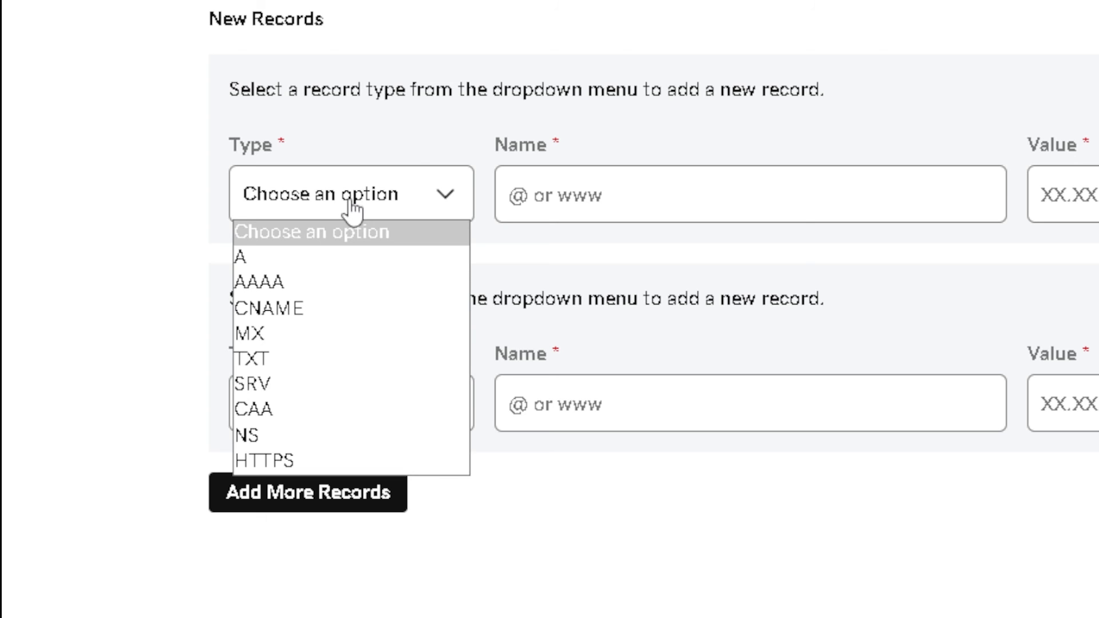
left_click(333, 306)
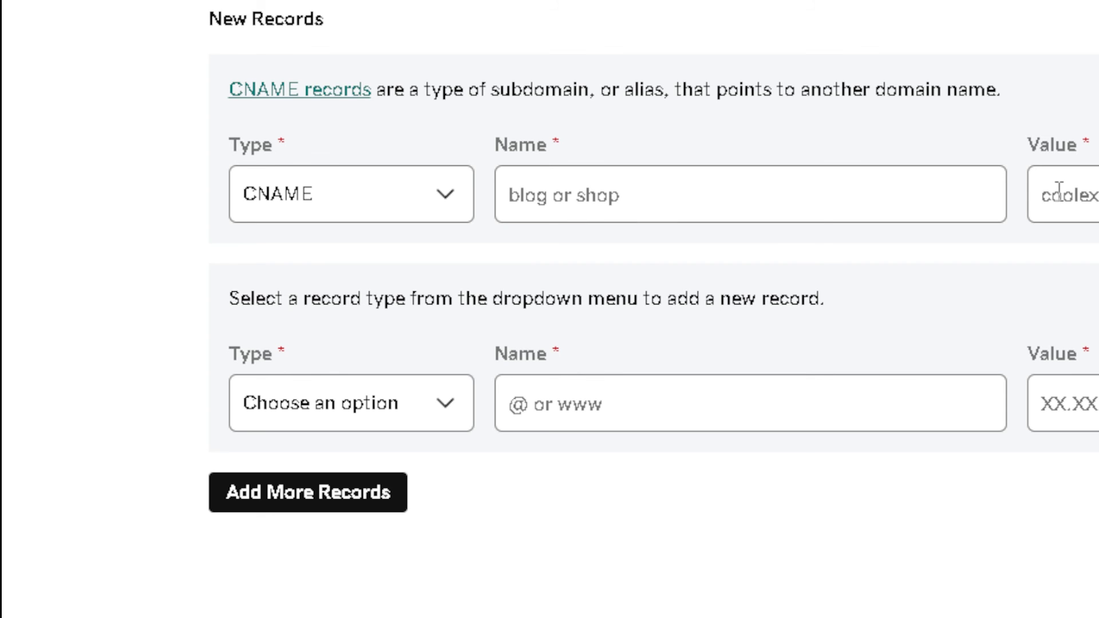
left_click(829, 194)
key("Tab")
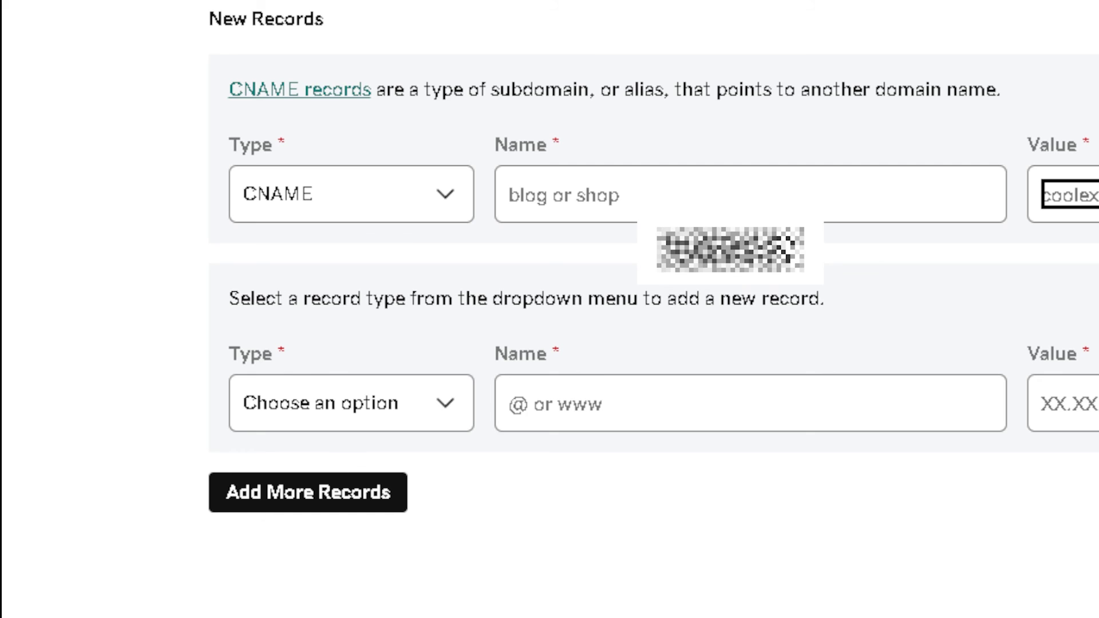